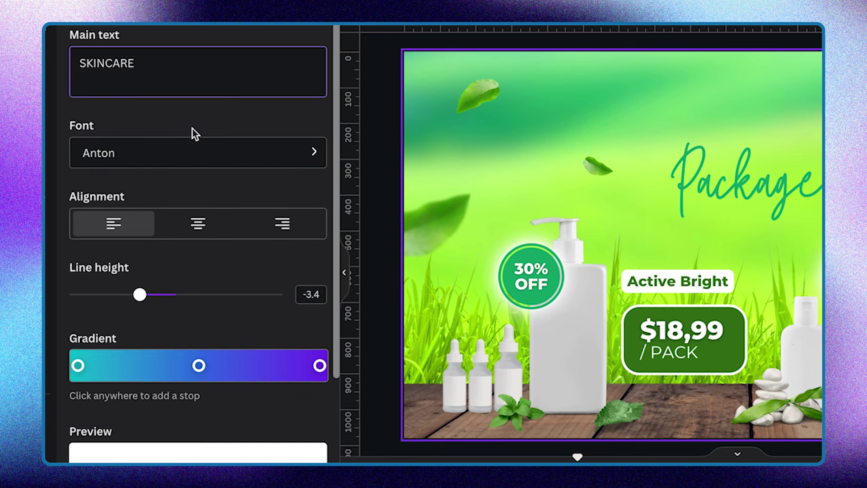
Search the fonts for "MONTS" and apply Montserrat Regular to the SKINCARE text
scroll(194, 132, down, 5)
scroll(193, 132, up, 5)
click(138, 153)
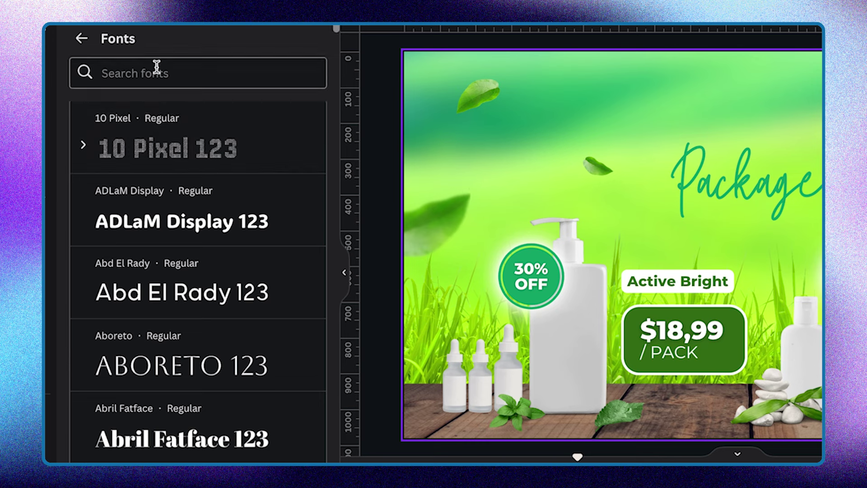
text(MONTS)
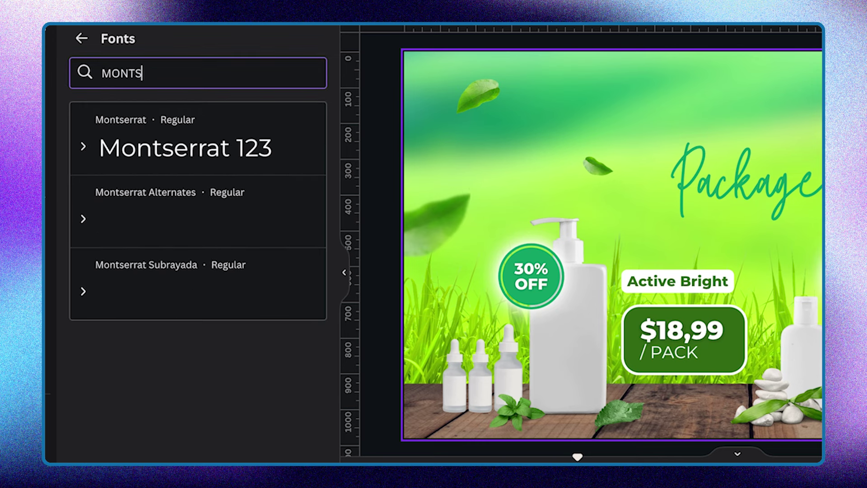
click(213, 156)
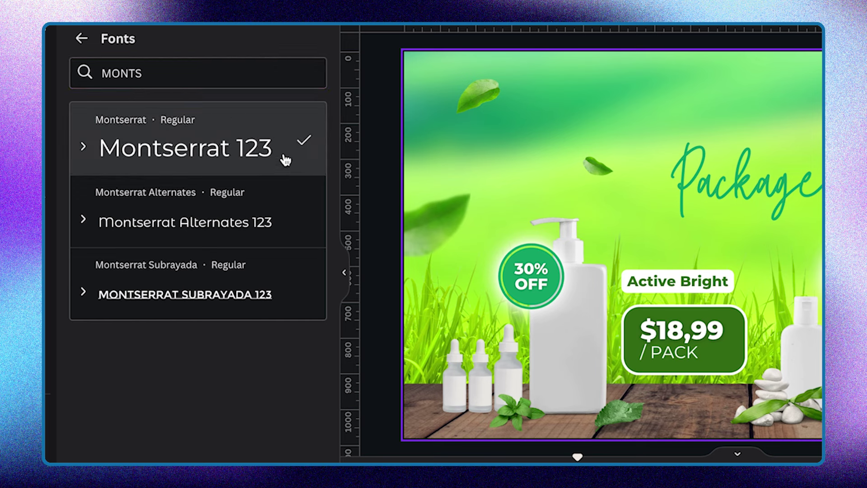
Clear the font search, browse the full font list and apply Adlam Regular to the SKINCARE text
triple_click(246, 77)
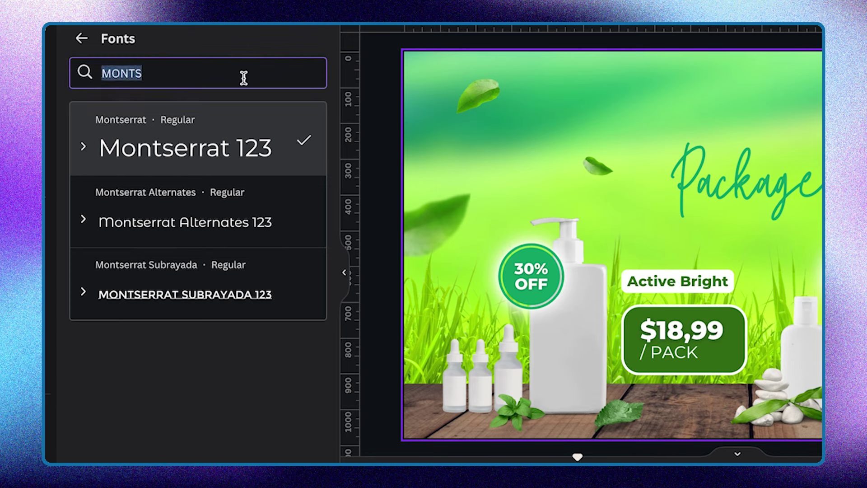
key(BackSpace)
scroll(259, 382, down, 12)
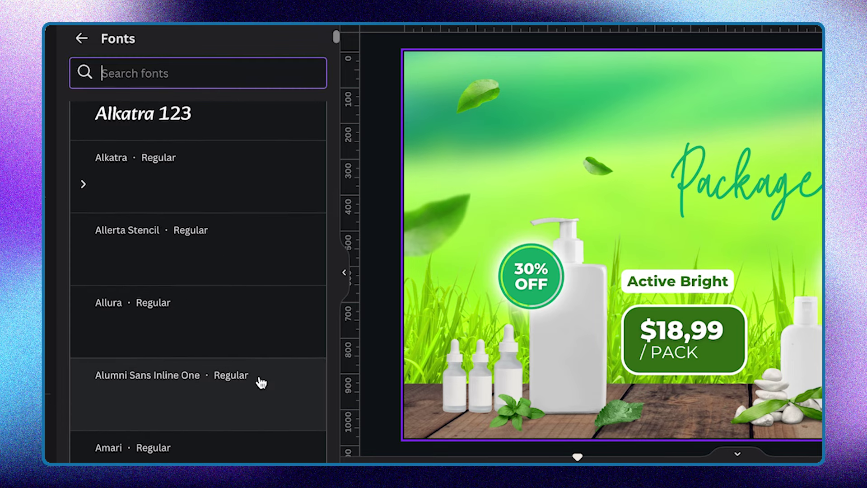
scroll(260, 381, down, 10)
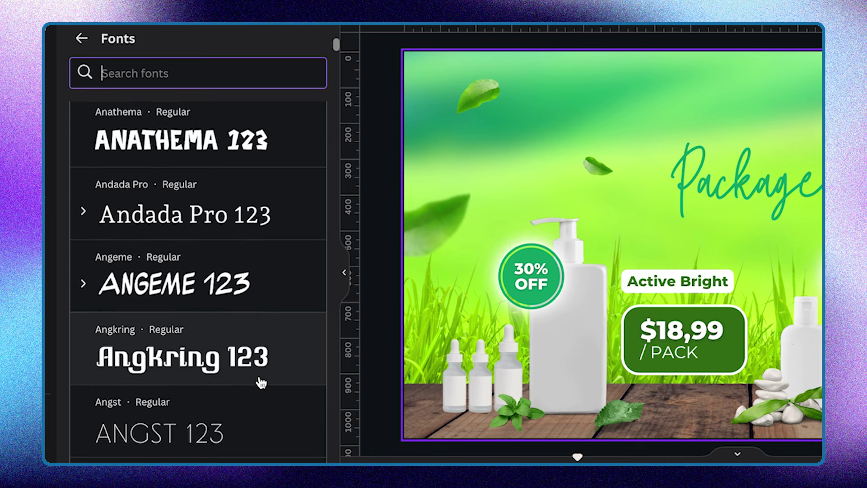
scroll(261, 382, up, 10)
scroll(261, 383, up, 5)
scroll(261, 382, up, 10)
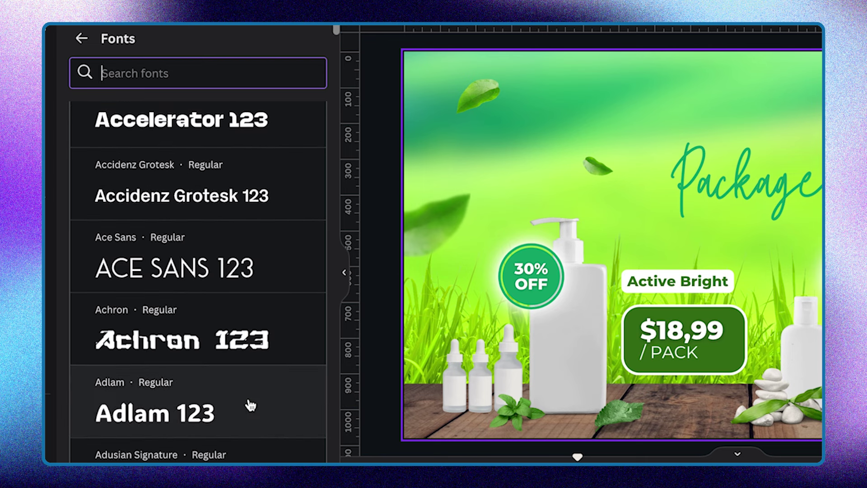
click(198, 423)
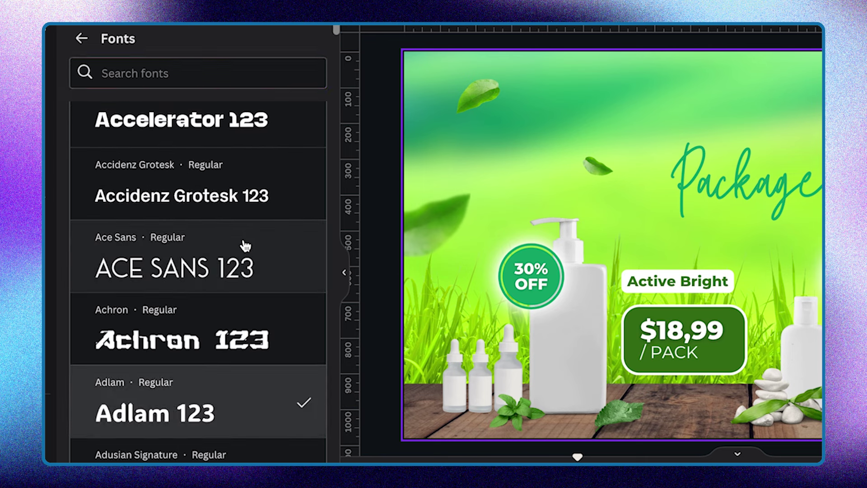
click(81, 37)
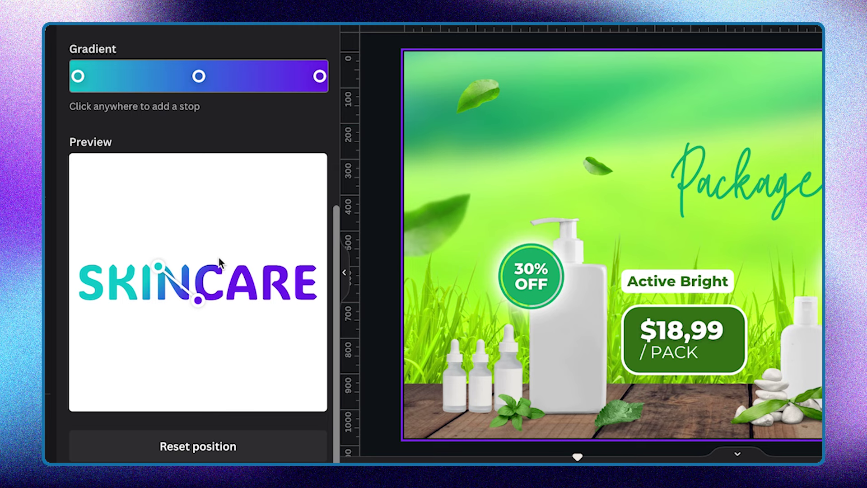
Try centre and right alignment on the SKINCARE text, ending on centre
scroll(252, 220, up, 5)
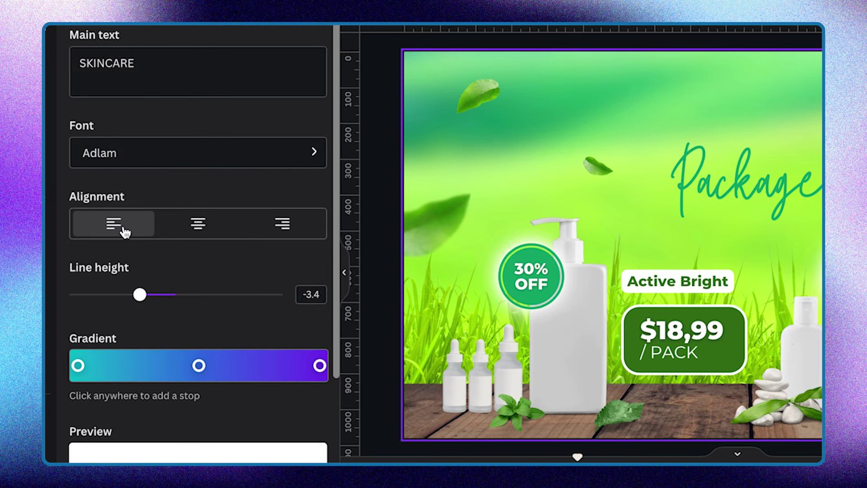
click(201, 226)
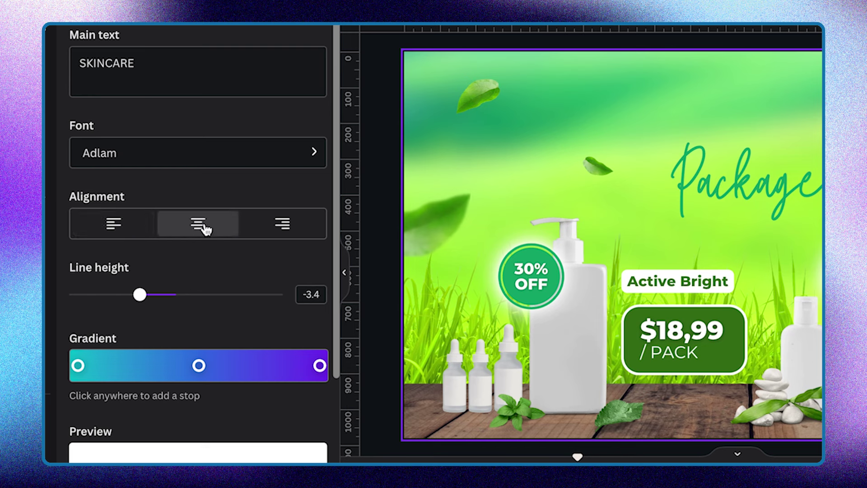
click(292, 226)
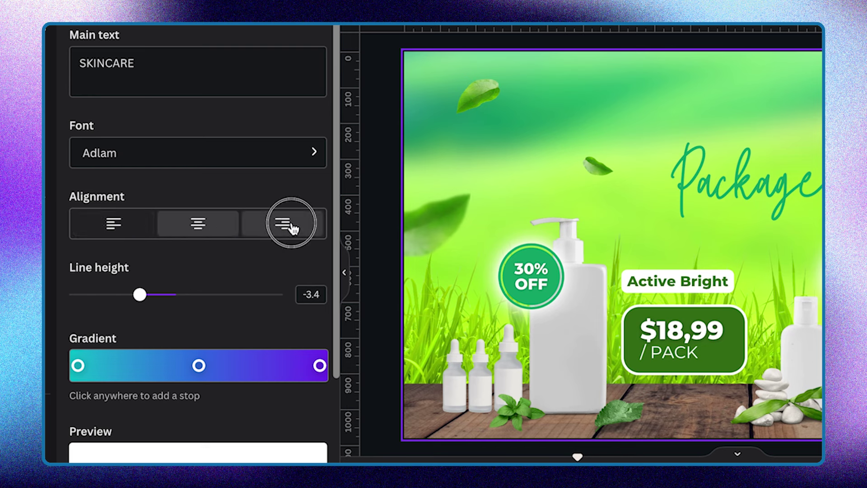
click(201, 228)
scroll(199, 226, down, 2)
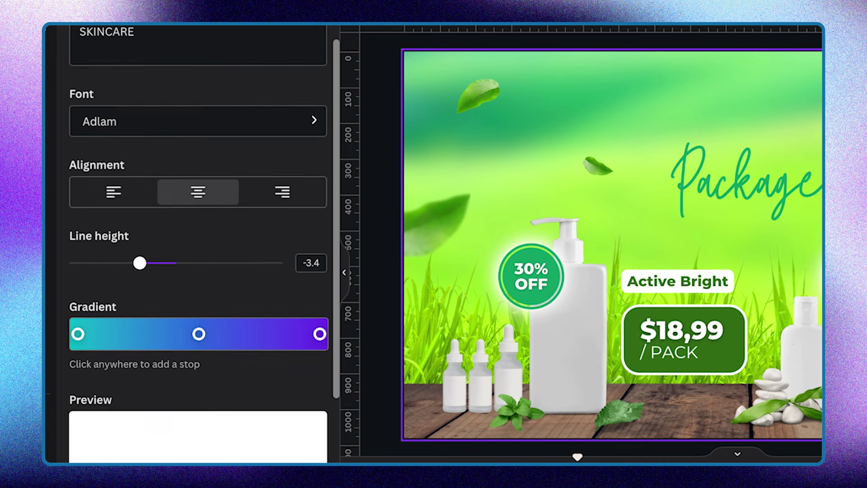
Add a second line reading "PACKAGE" below SKINCARE in the main text and check the preview
scroll(199, 226, up, 2)
click(167, 56)
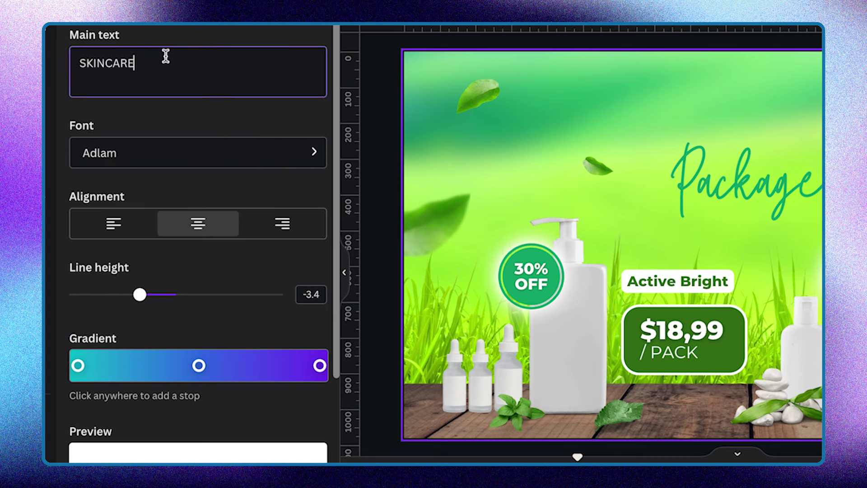
key(Return)
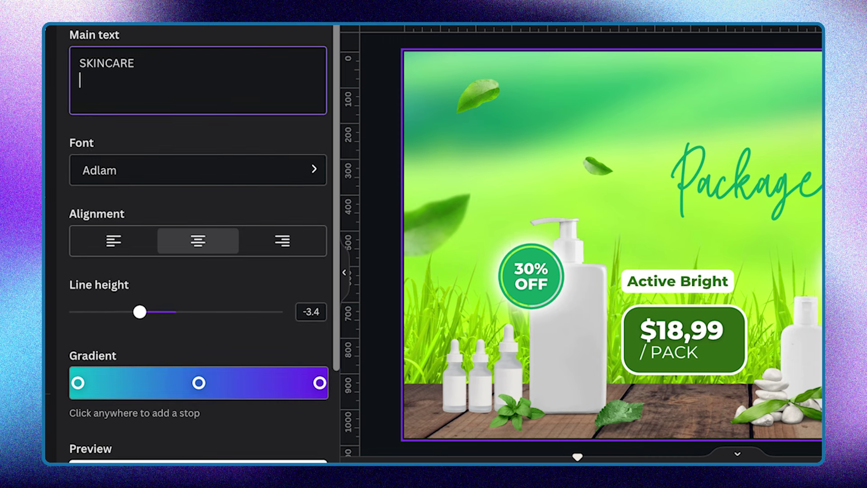
text(PACKAGE)
scroll(288, 225, down, 7)
scroll(250, 219, up, 2)
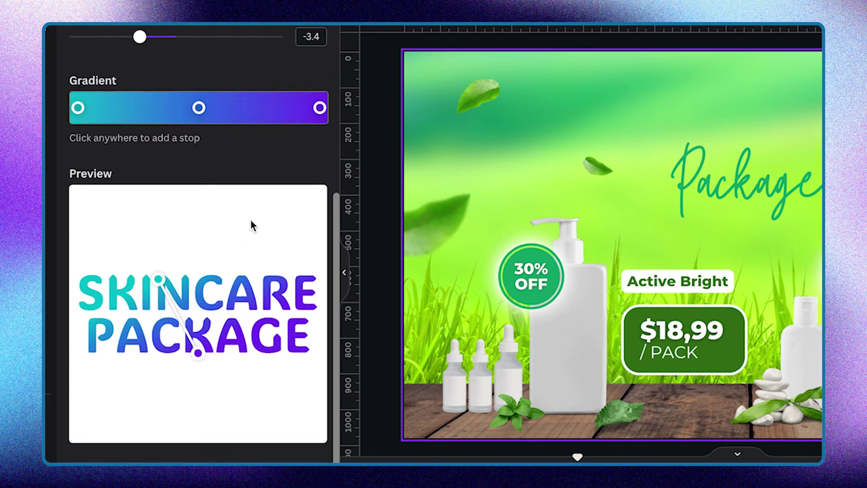
scroll(250, 218, down, 2)
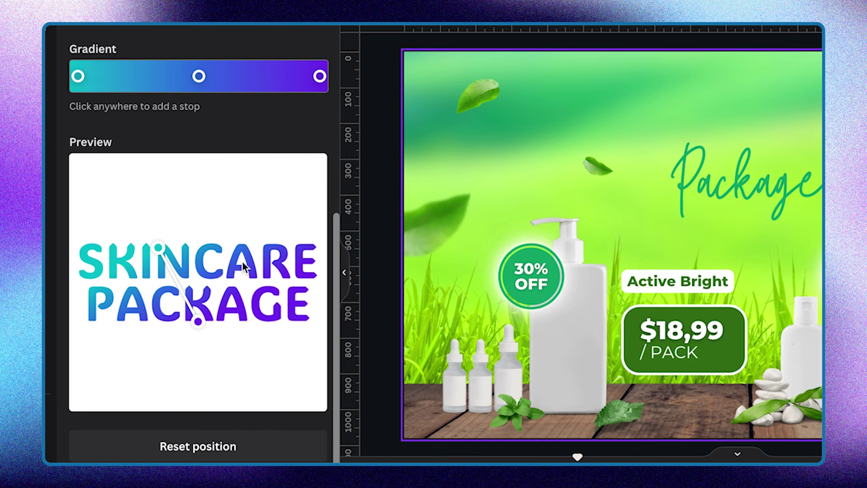
Compare left, centre and right alignment on the two-line text in the preview, ending on centre
scroll(231, 257, up, 1)
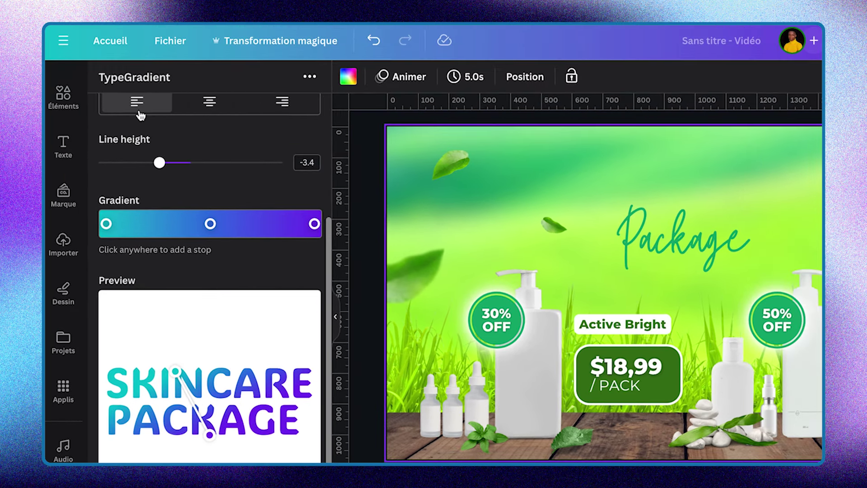
click(210, 102)
click(282, 101)
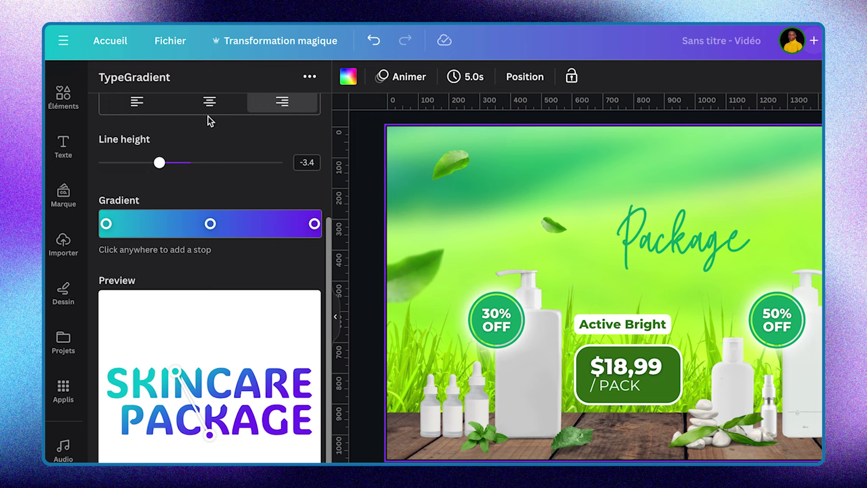
click(209, 101)
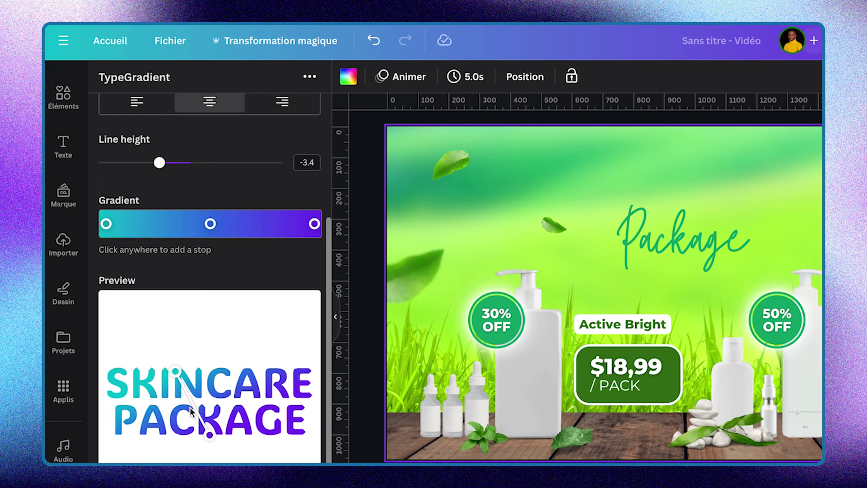
Left-align the text and delete the PACKAGE line from the main text
scroll(190, 412, up, 4)
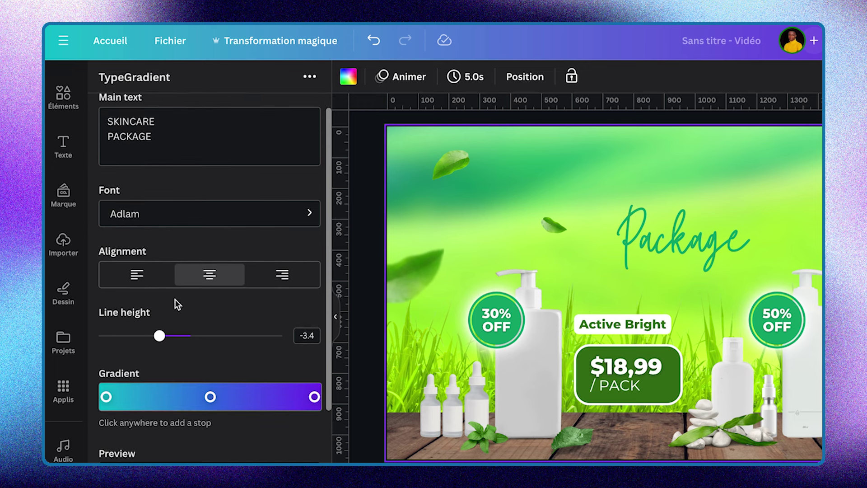
click(137, 275)
drag(190, 142, 158, 120)
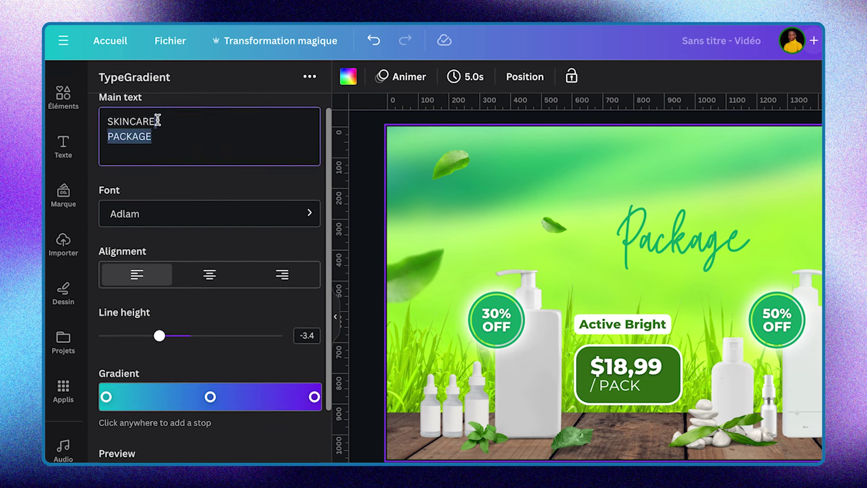
double_click(172, 144)
key(BackSpace)
key(BackSpace)
Add a new colour stop to the gradient, just after its first stop
scroll(264, 261, down, 3)
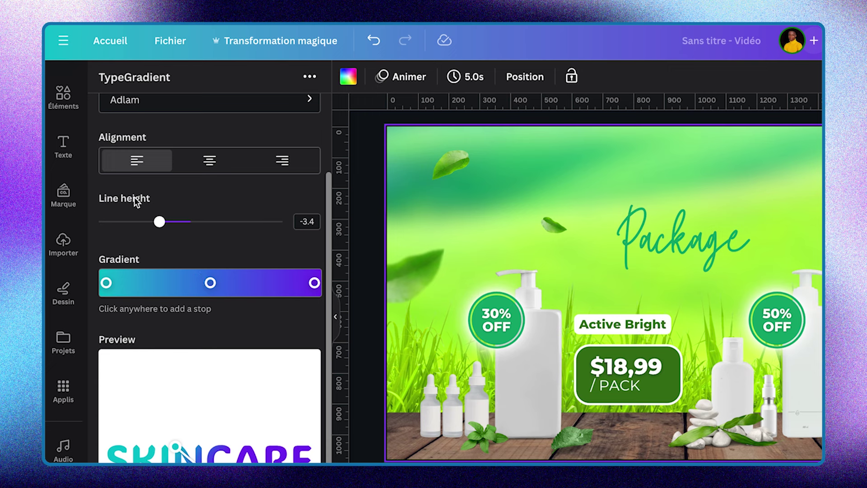
scroll(218, 213, up, 1)
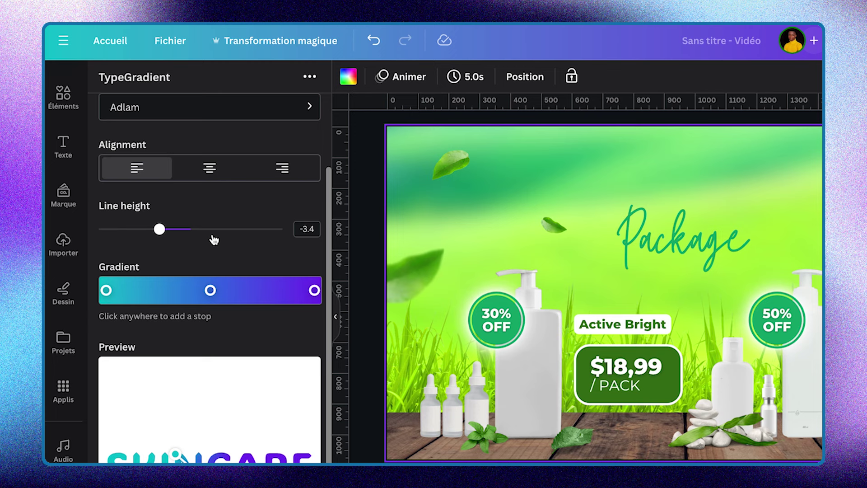
scroll(214, 243, up, 3)
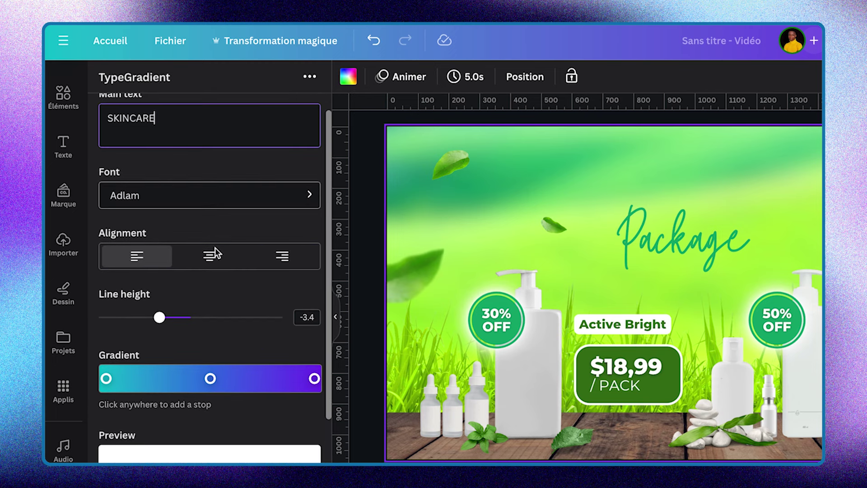
scroll(190, 345, down, 2)
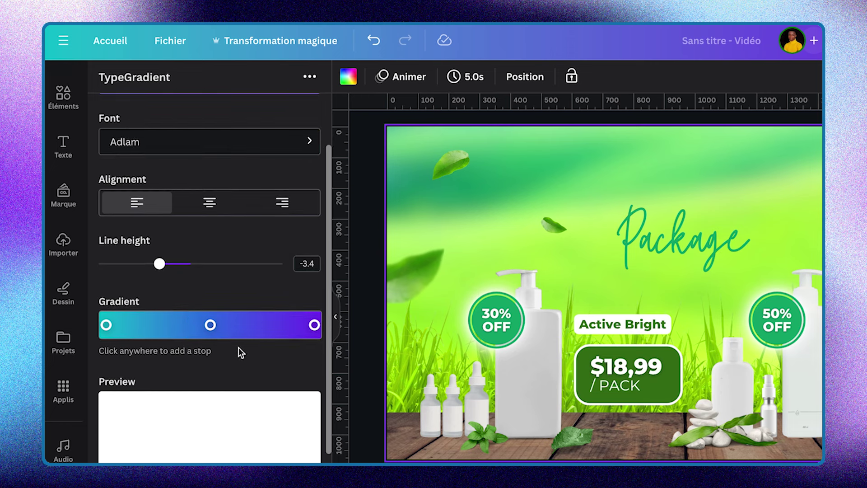
scroll(230, 365, down, 1)
scroll(230, 365, down, 2)
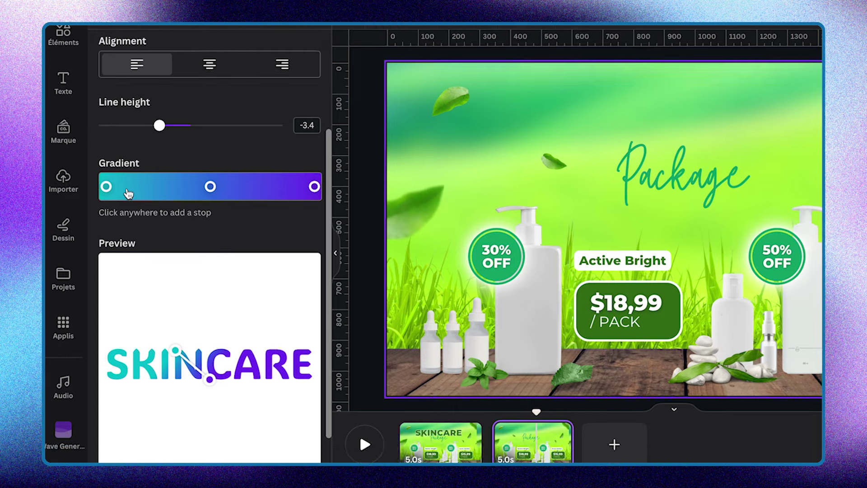
click(128, 250)
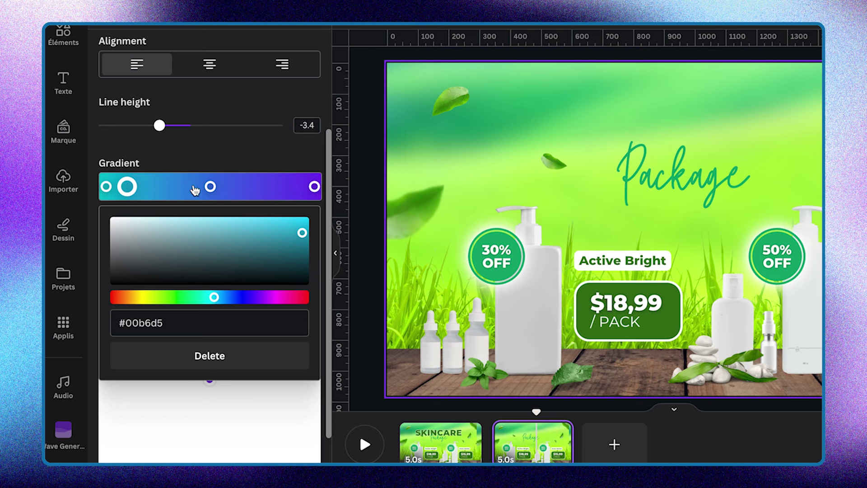
Recolour the gradient's first stop to yellow #ccb800 and its middle stop to light grey #c0c4cb
click(106, 187)
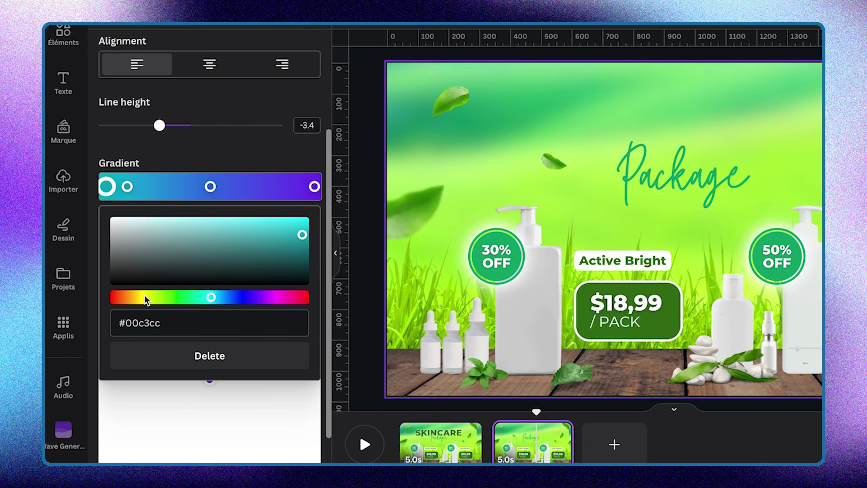
mouse_move(136, 300)
mouse_down()
mouse_move(158, 298)
mouse_move(144, 297)
mouse_up()
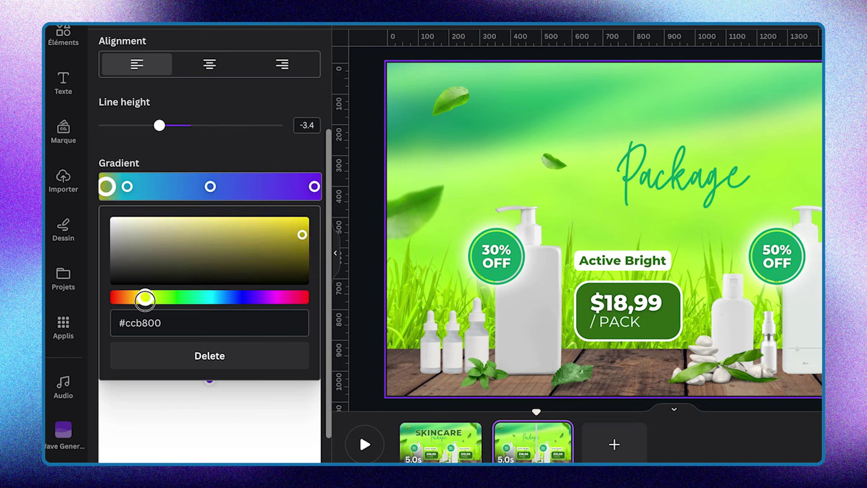
click(211, 187)
drag(144, 245, 131, 236)
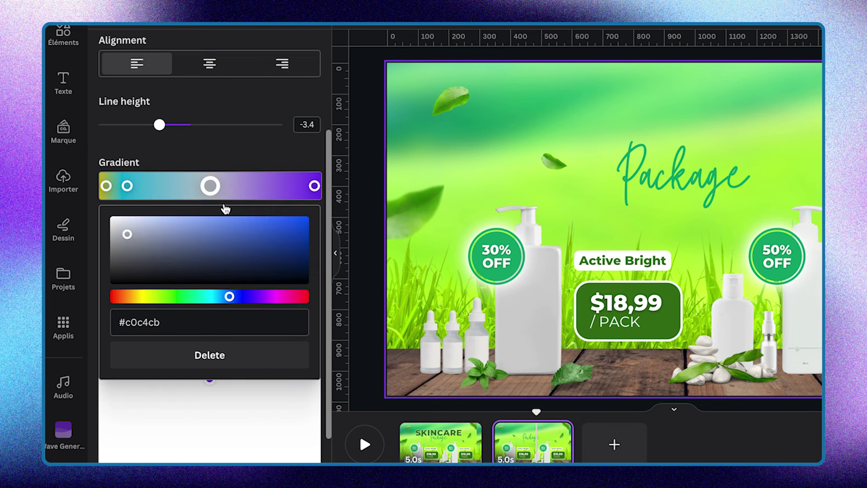
Recolour the gradient's last stop to red #ef2626 and close its colour settings
click(314, 186)
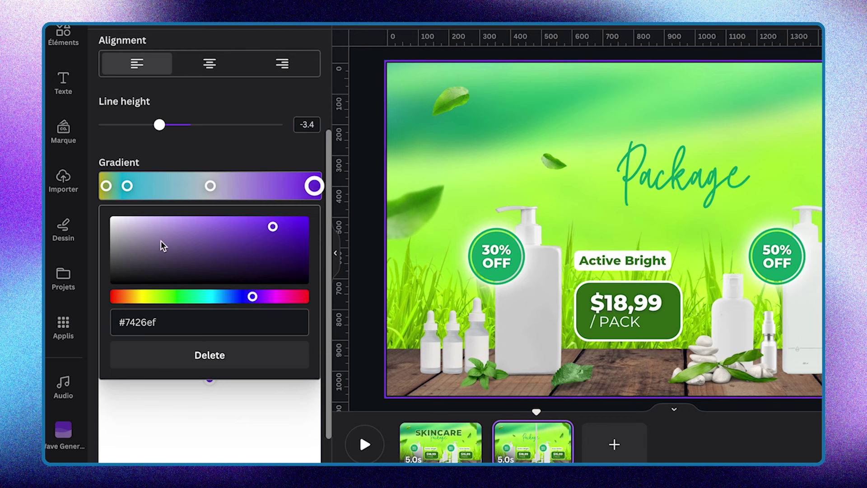
click(117, 297)
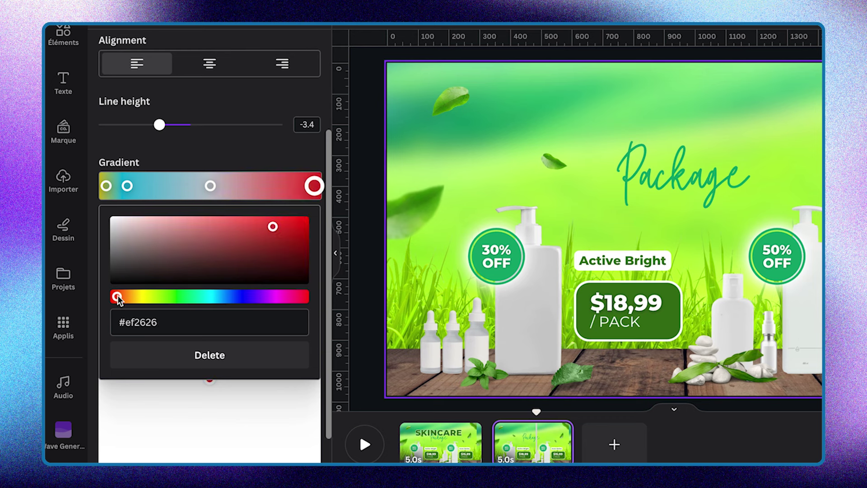
click(238, 202)
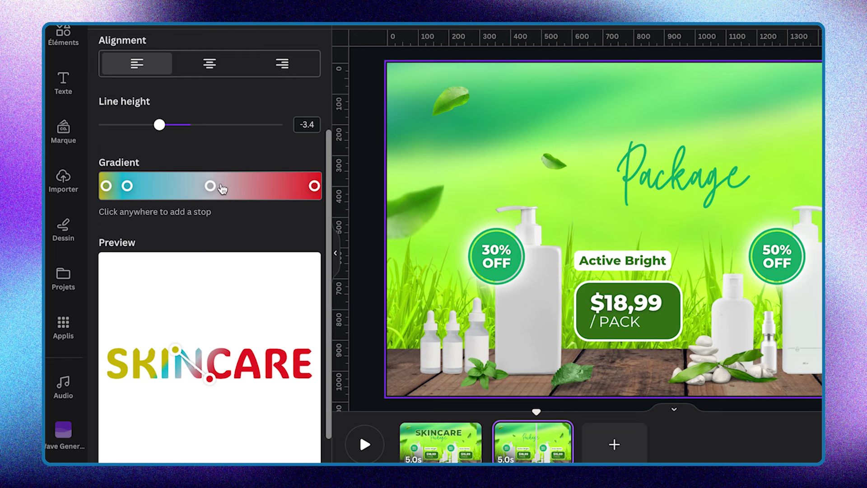
Delete the turquoise and light grey stops from the gradient, keeping only the yellow and red end stops
click(129, 186)
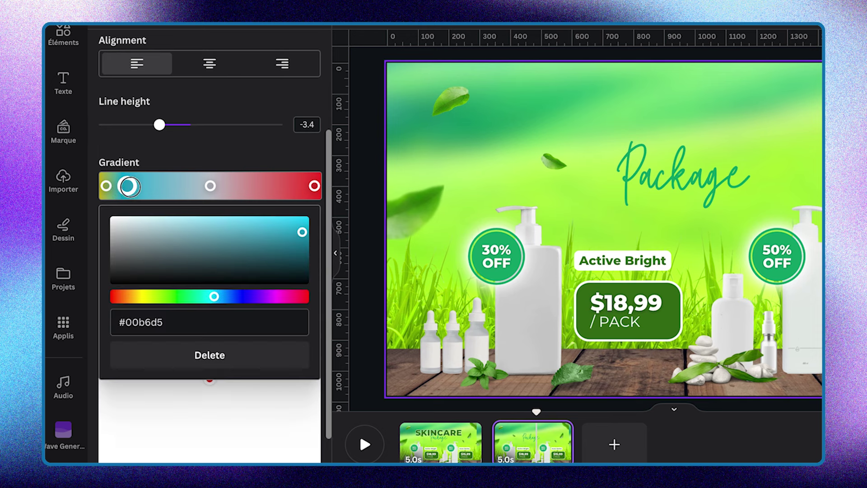
click(204, 354)
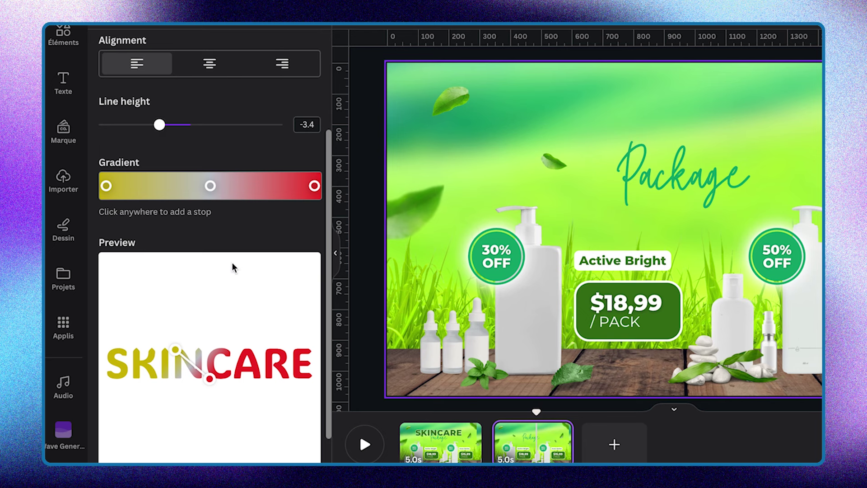
click(210, 187)
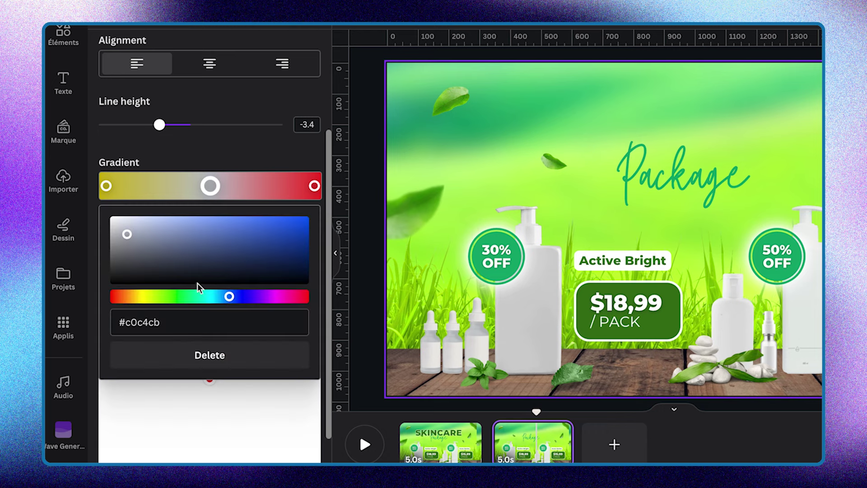
click(216, 355)
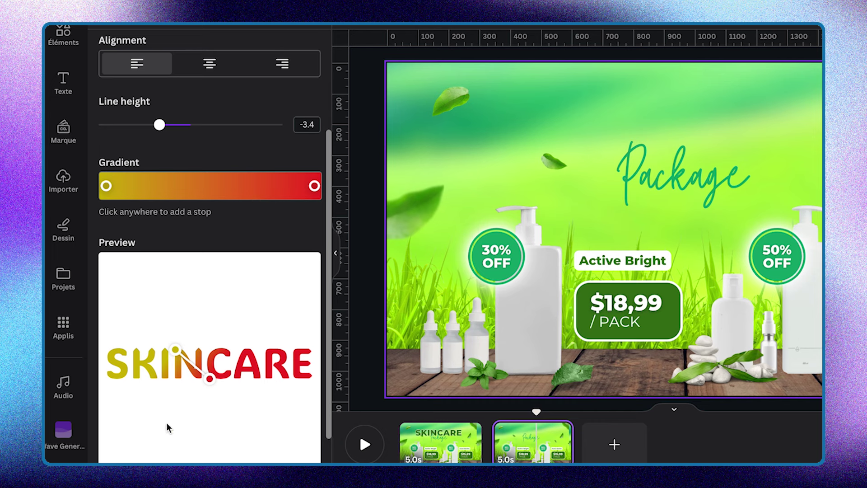
Try different gradient directions on the preview title, finishing with a vertical one from yellow above to red below
drag(210, 378, 267, 370)
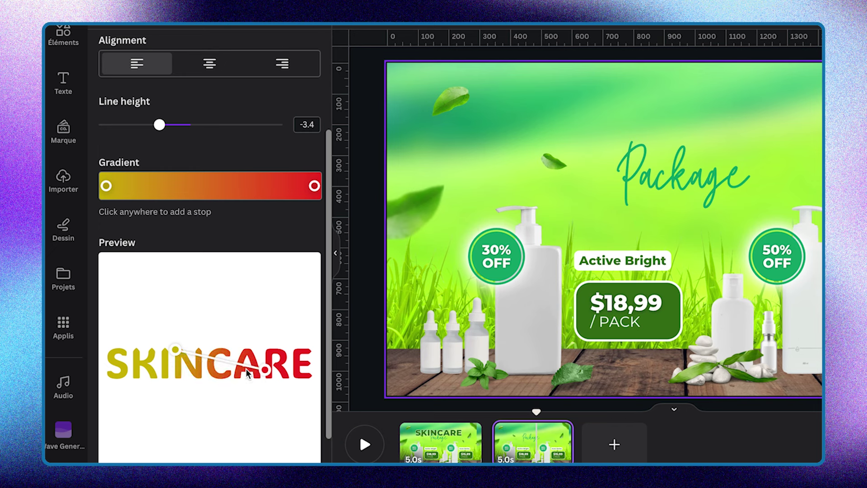
drag(175, 349, 259, 335)
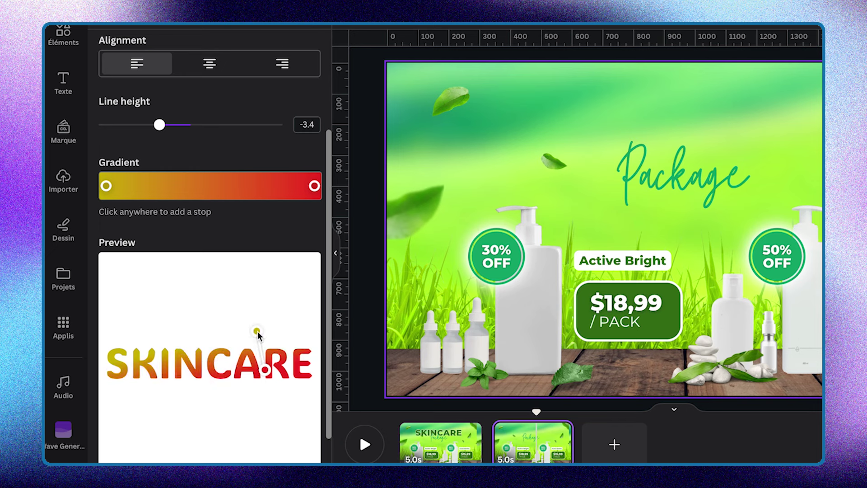
drag(267, 370, 226, 409)
drag(264, 334, 123, 367)
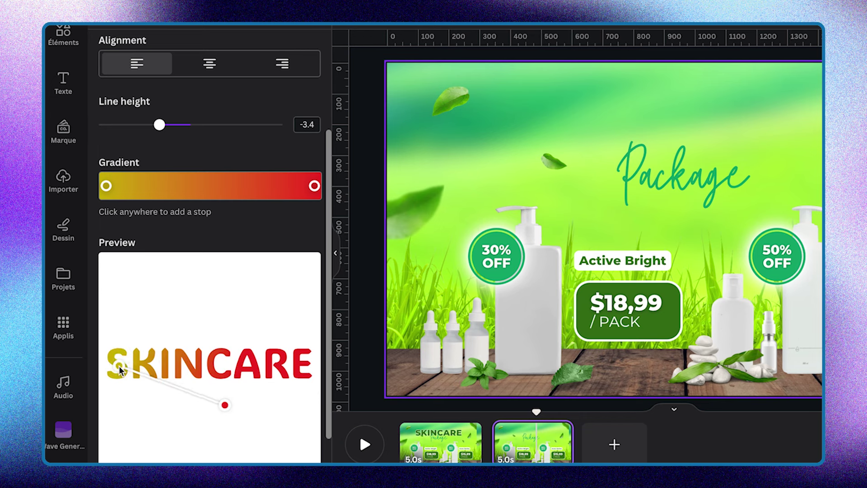
drag(225, 404, 311, 368)
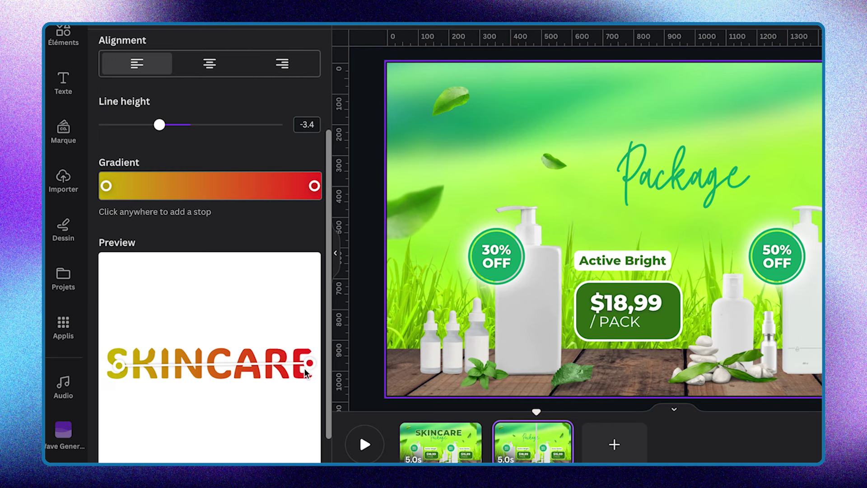
drag(310, 363, 282, 365)
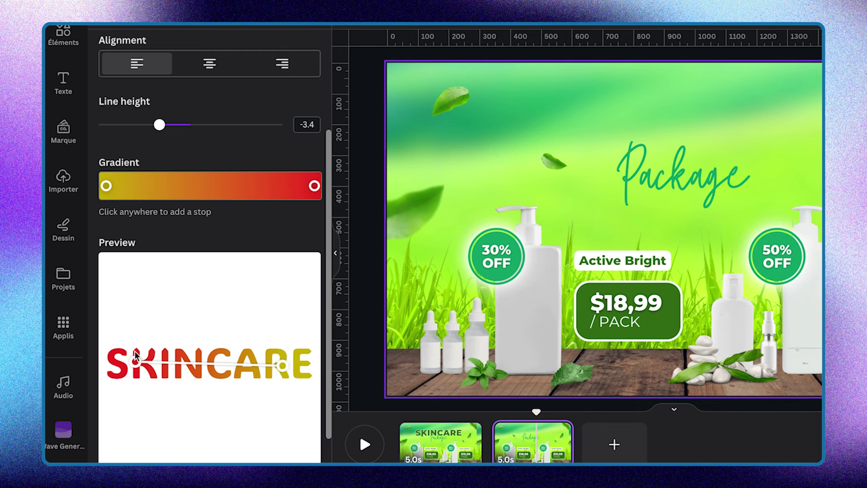
drag(137, 362, 177, 378)
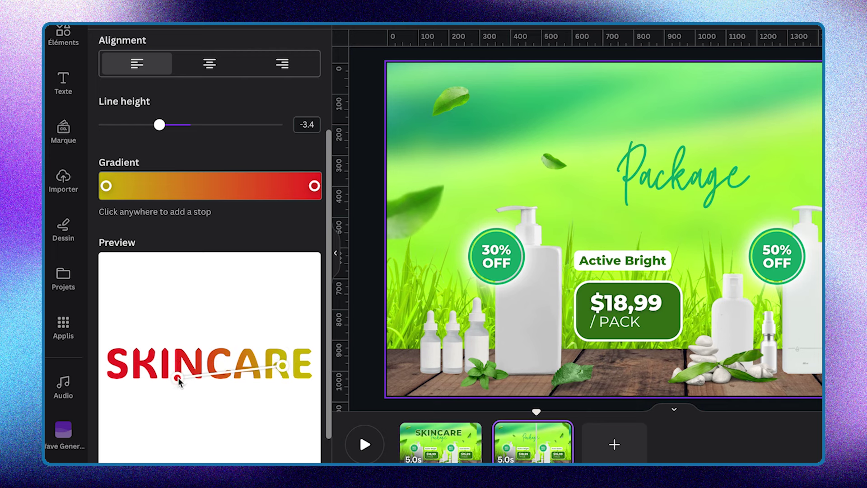
drag(282, 366, 178, 350)
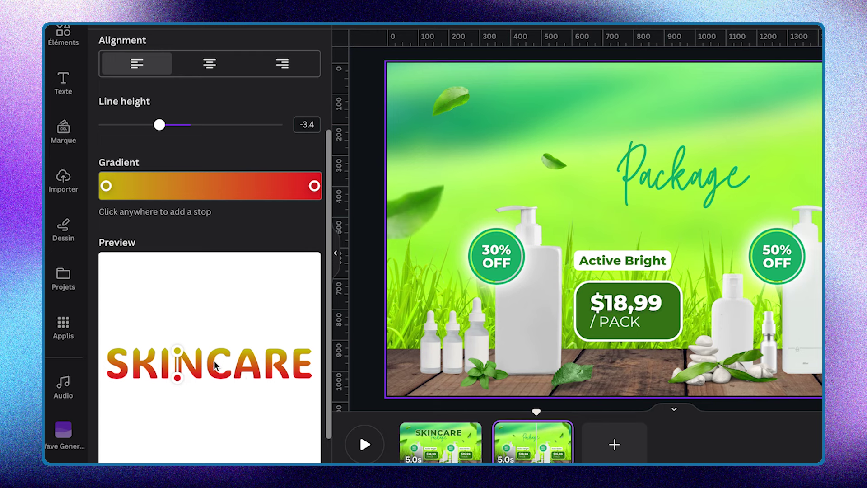
Reset the position of the gradient on the preview title
scroll(247, 315, down, 3)
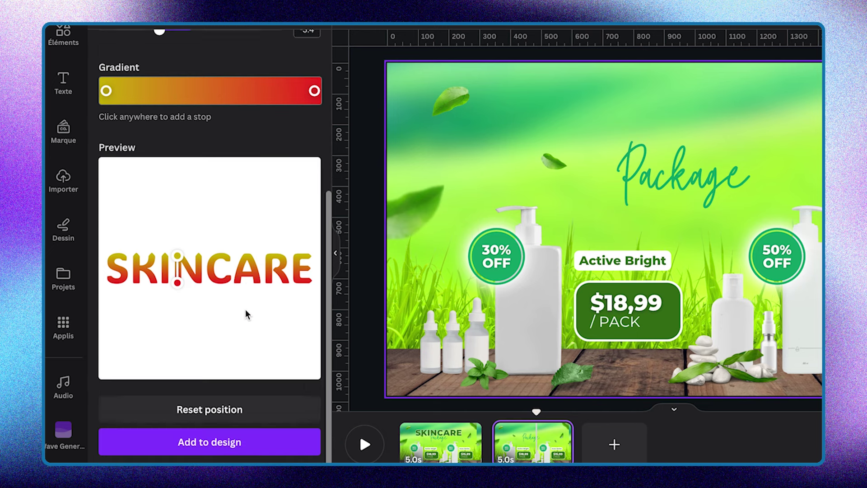
scroll(243, 329, up, 1)
scroll(242, 335, down, 1)
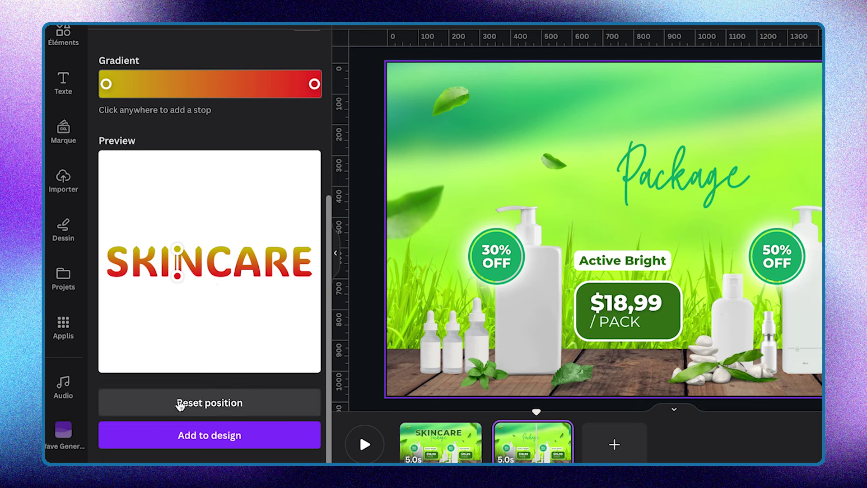
click(250, 404)
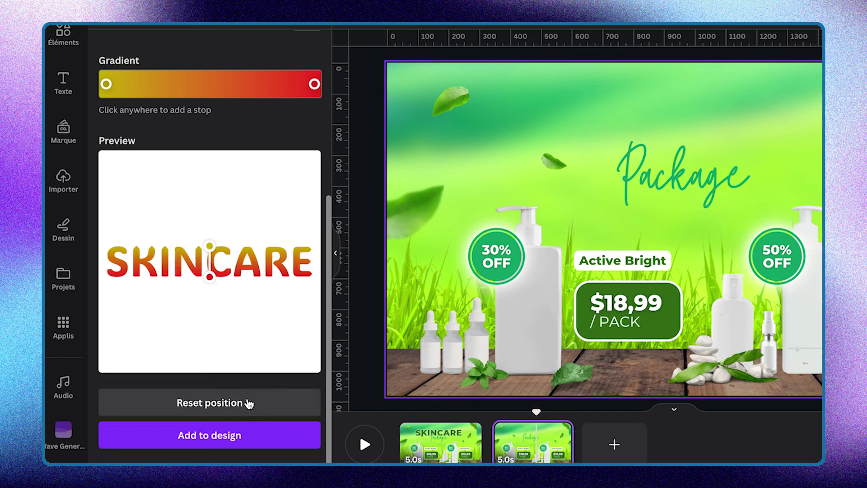
Add the gradient SKINCARE title to the design and place it directly above the Package text
scroll(202, 151, up, 1)
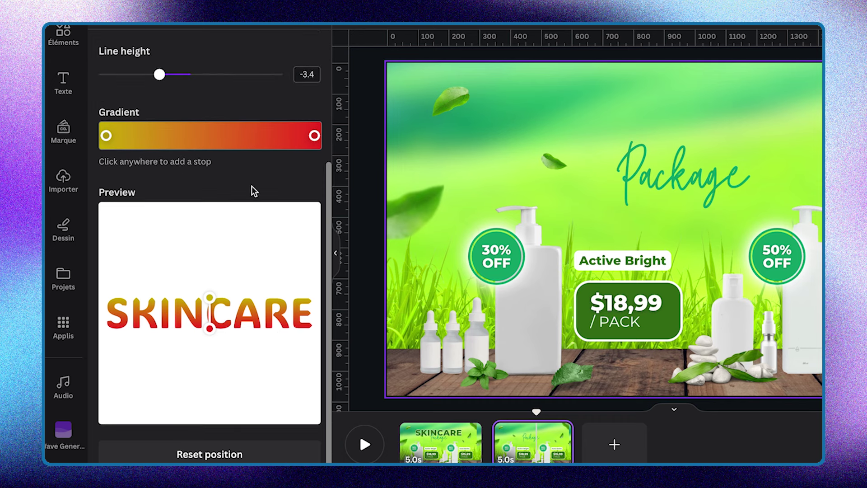
scroll(233, 217, down, 1)
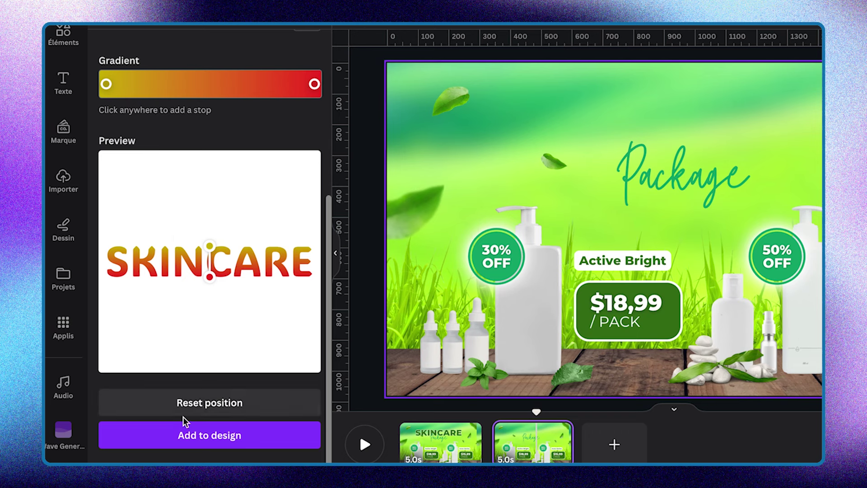
click(217, 437)
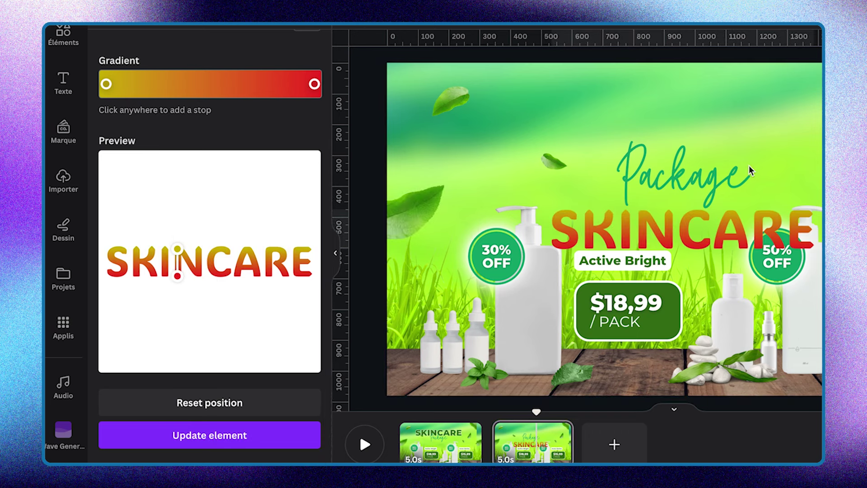
click(666, 233)
drag(667, 232, 666, 132)
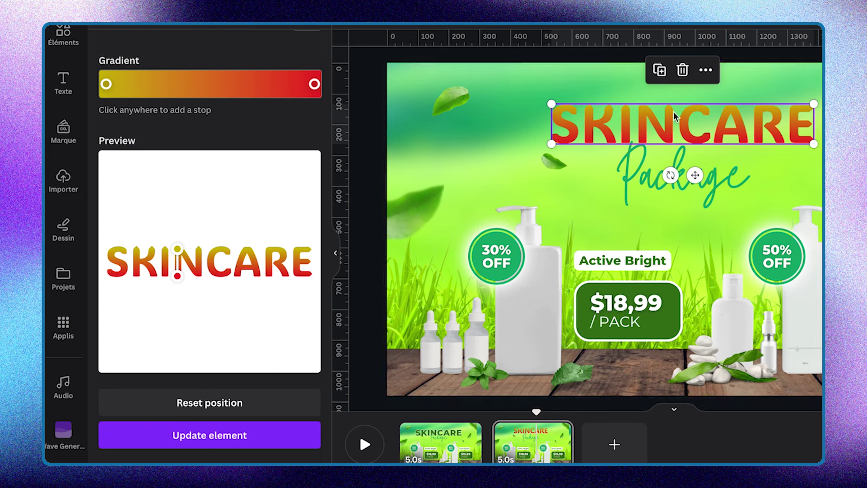
Recolour the gradient's first stop white #ffffff and its last stop green #7eef26, moving the green stop near the middle
scroll(316, 172, up, 2)
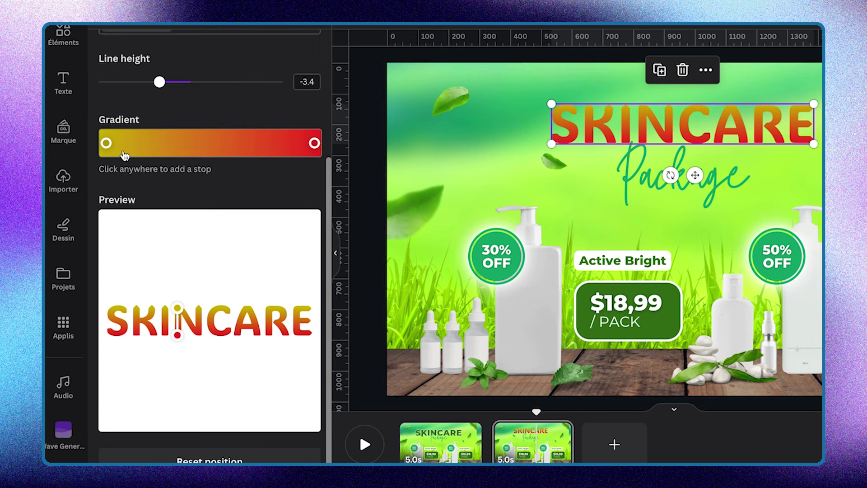
click(105, 144)
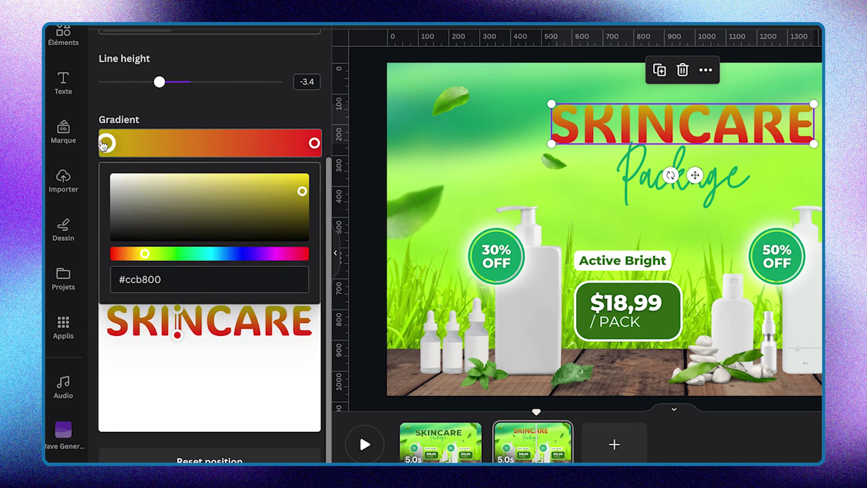
drag(144, 193, 113, 174)
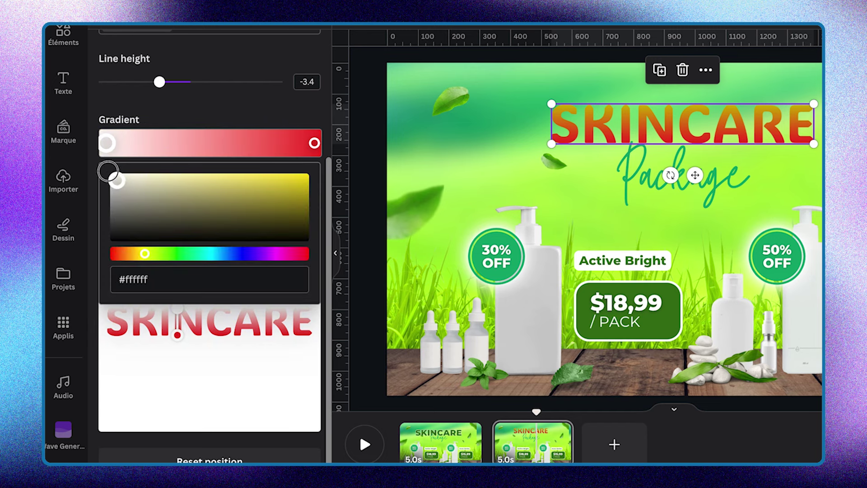
click(313, 144)
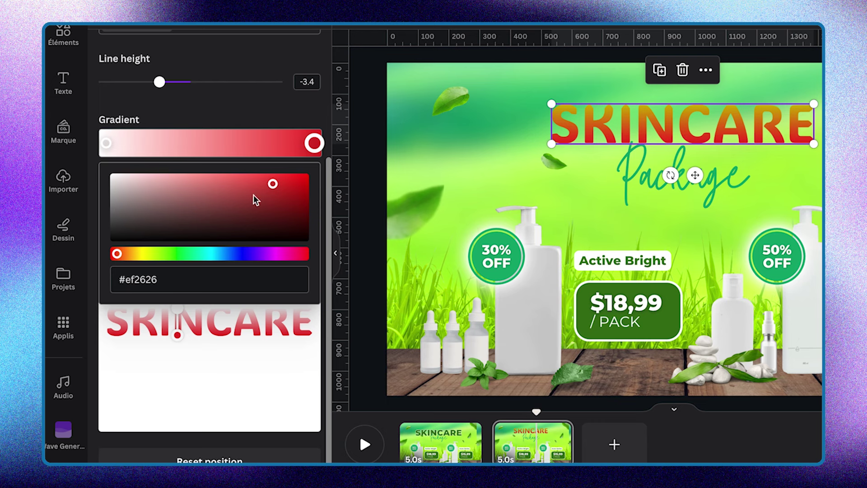
click(165, 254)
drag(314, 144, 190, 143)
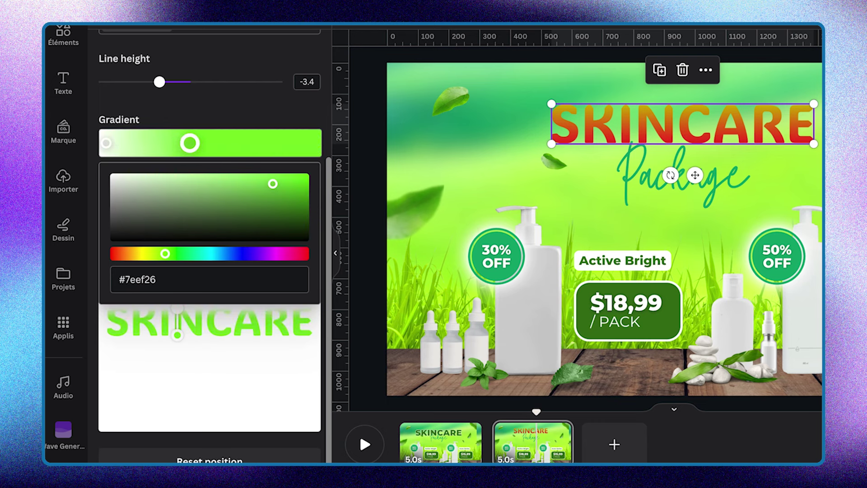
Add a white #ffffff stop at the far end of the gradient and close its colour settings
click(313, 144)
click(135, 199)
drag(131, 197, 100, 168)
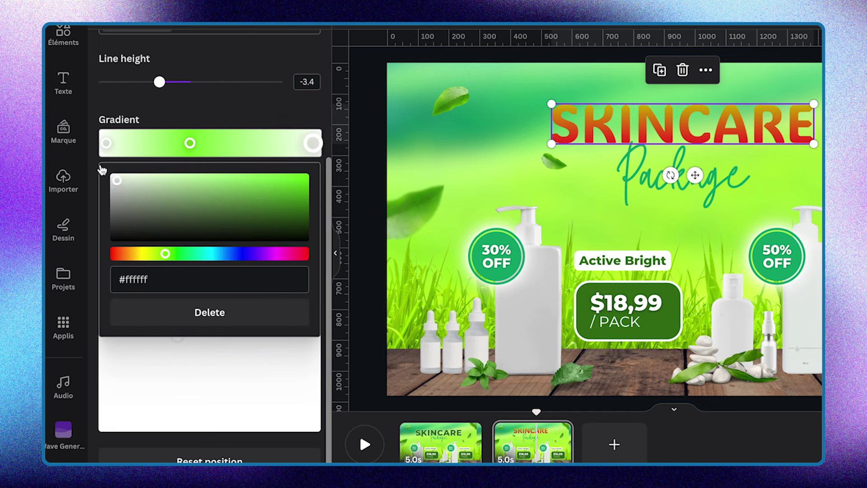
click(248, 108)
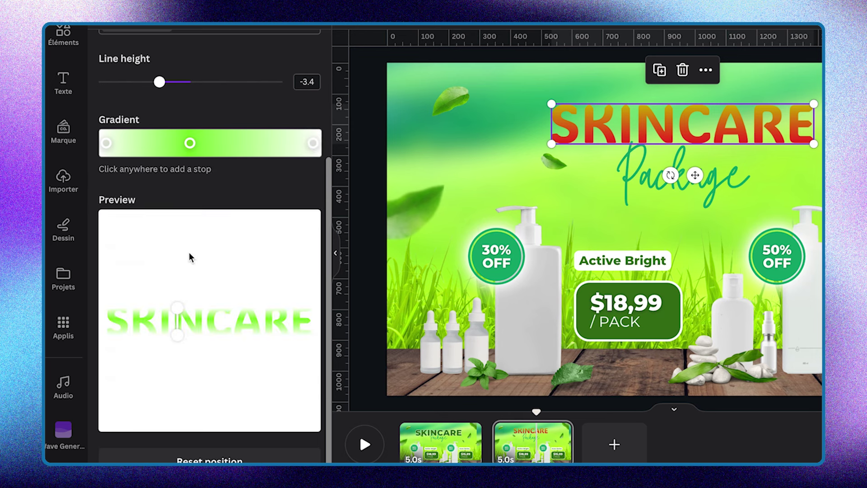
Move the green stop to the centre of the gradient and update the SKINCARE title in the design
scroll(192, 255, up, 2)
scroll(194, 257, up, 1)
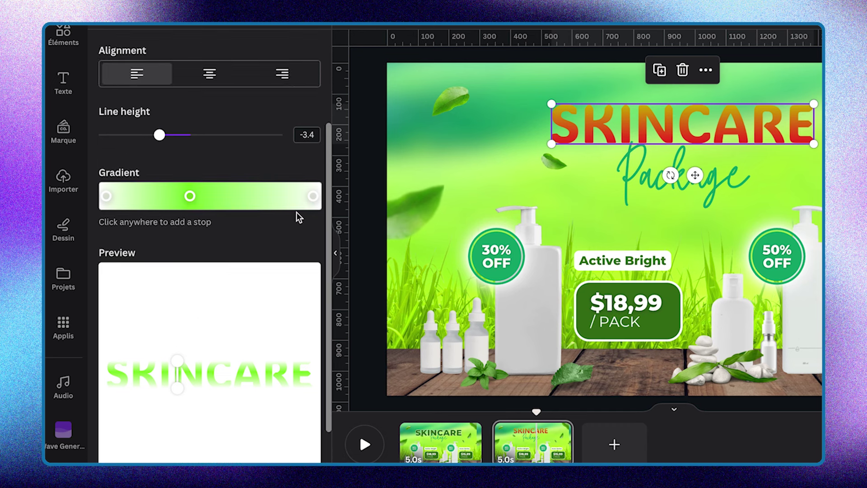
drag(201, 200, 213, 198)
click(234, 152)
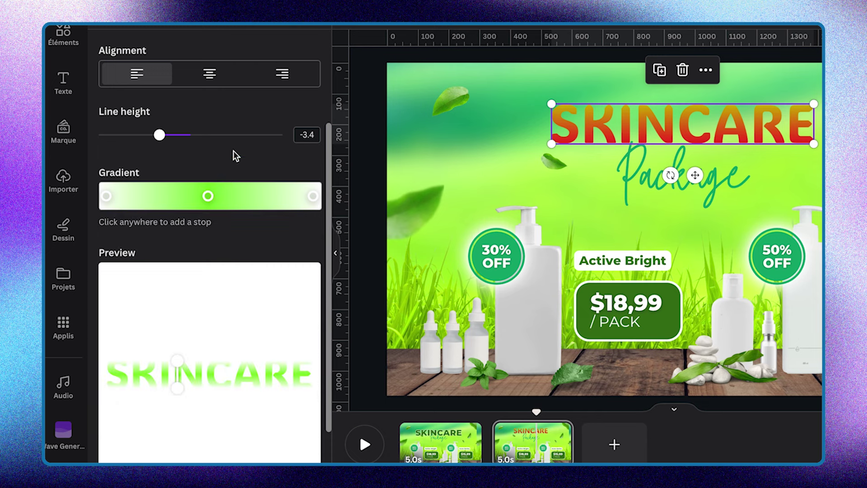
scroll(233, 308, down, 3)
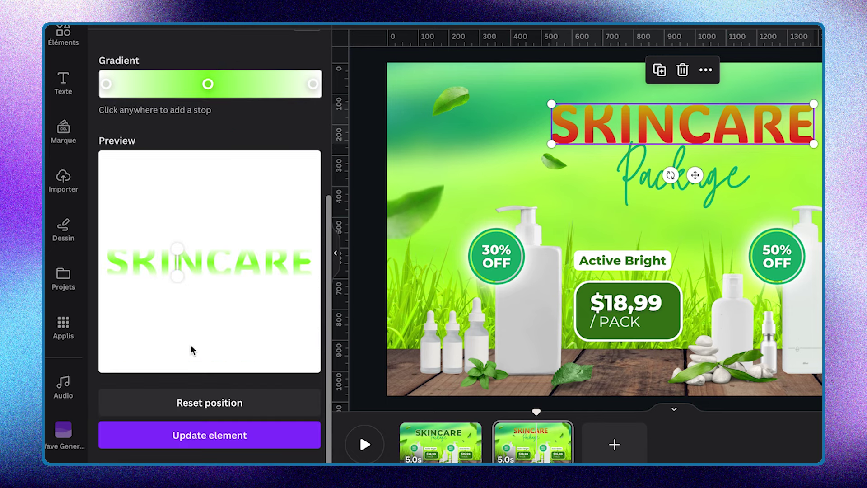
click(219, 436)
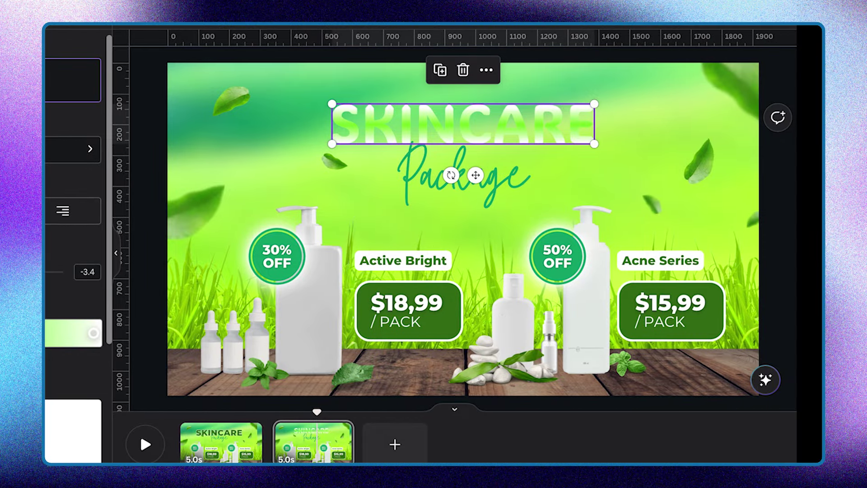
Update the title in the design with the text SKIN CARE
scroll(57, 246, down, 5)
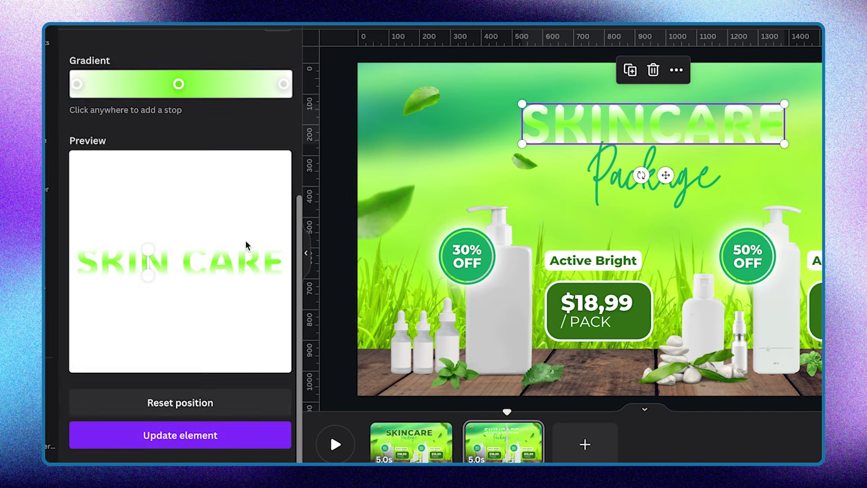
click(238, 439)
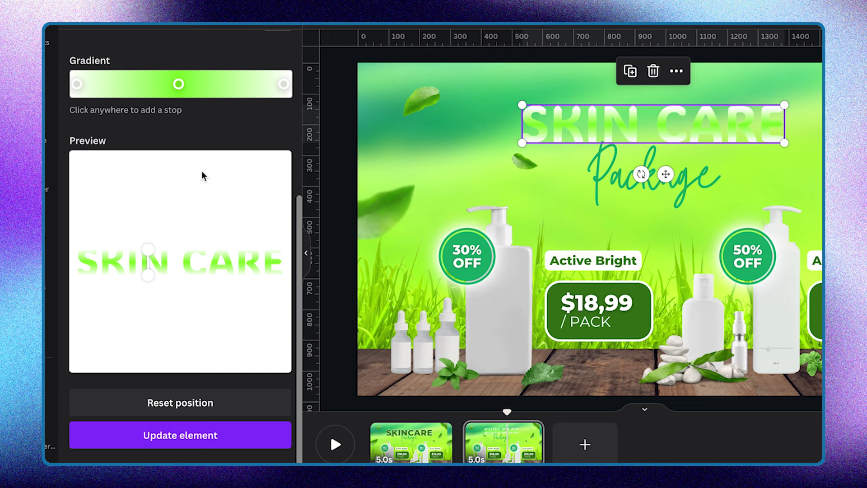
Split the main text into two lines, SKIN and CARE, and update the title in the design
scroll(203, 174, up, 5)
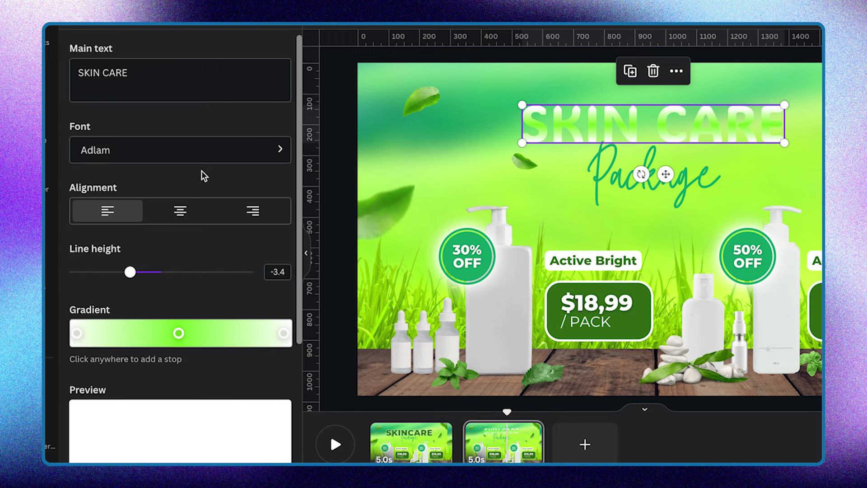
click(106, 75)
key(Return)
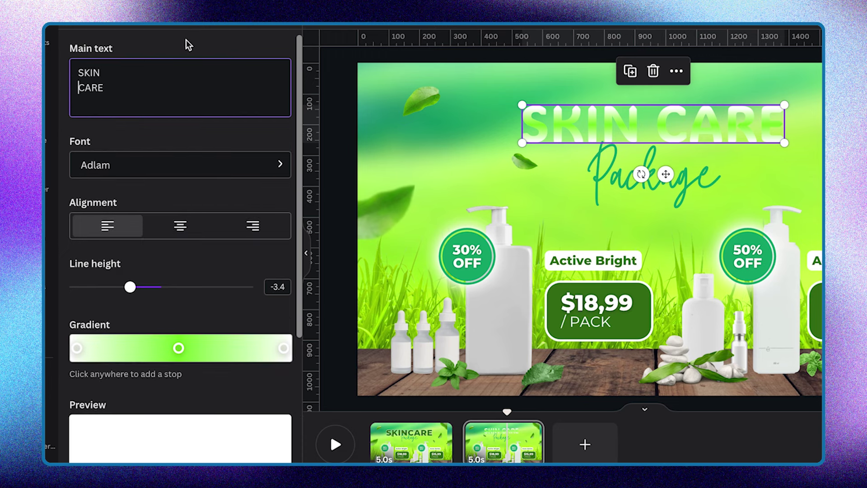
scroll(197, 222, down, 6)
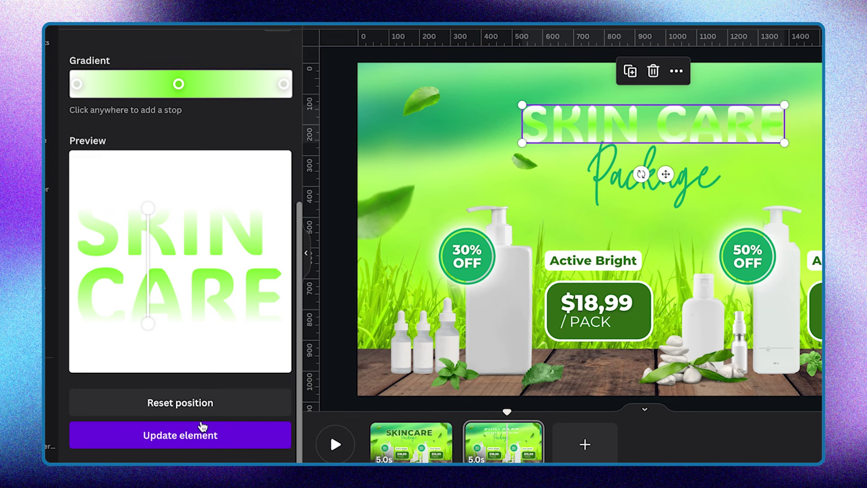
click(199, 439)
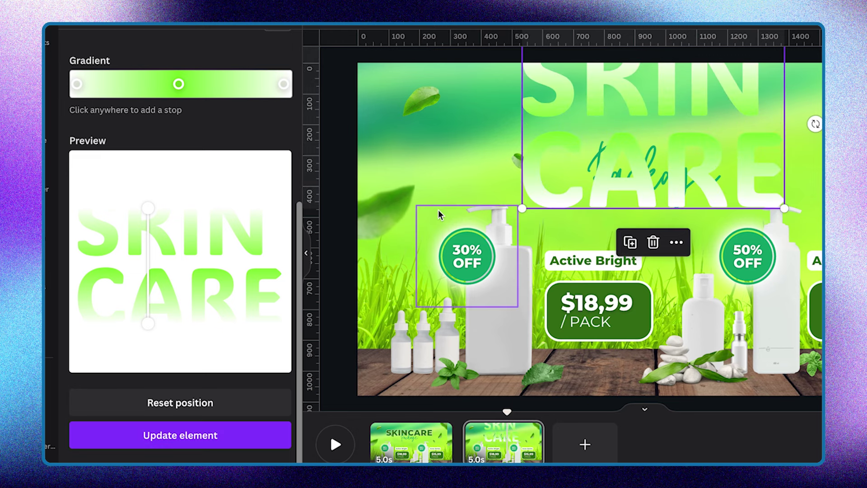
Add a blank third page and move the two-line SKIN CARE title from the second page onto it
drag(625, 142, 633, 233)
click(584, 443)
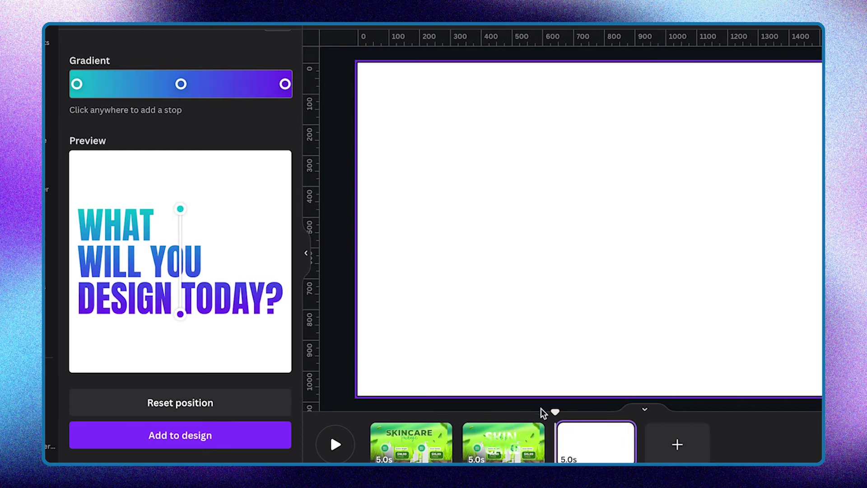
click(503, 441)
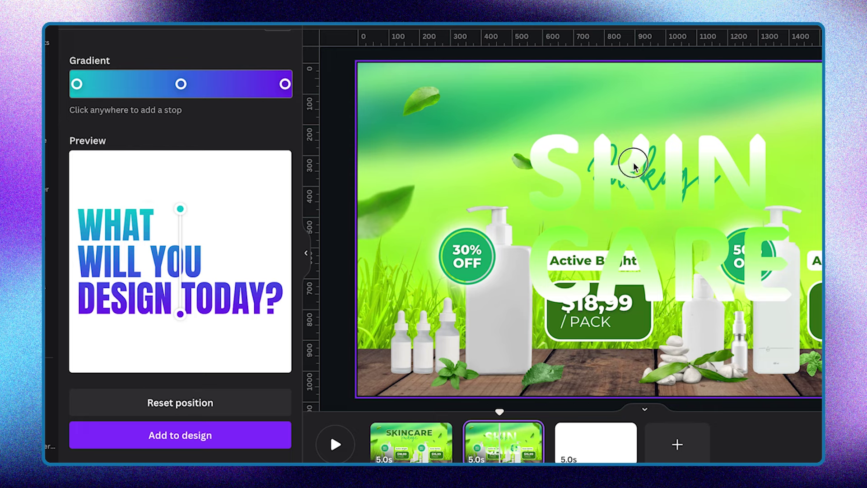
click(634, 167)
drag(668, 190, 596, 441)
Set the third page's background to black and shift the SKIN CARE title slightly towards the page centre
key(Escape)
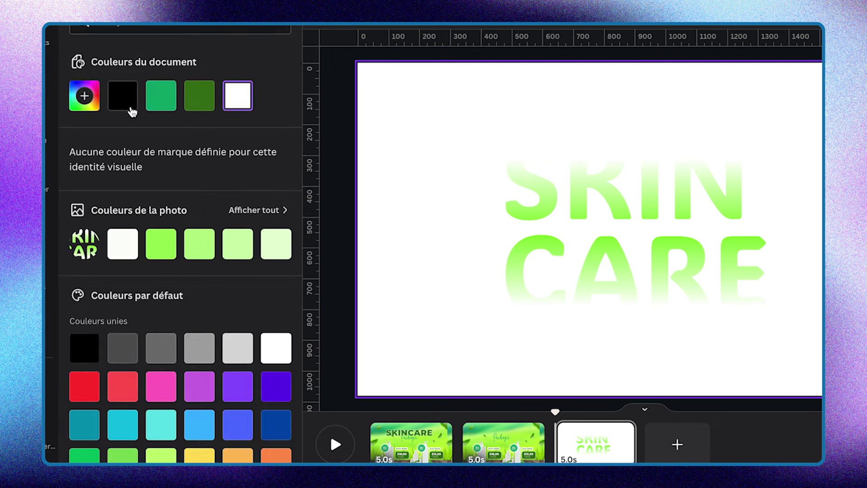
click(122, 94)
drag(670, 219, 463, 216)
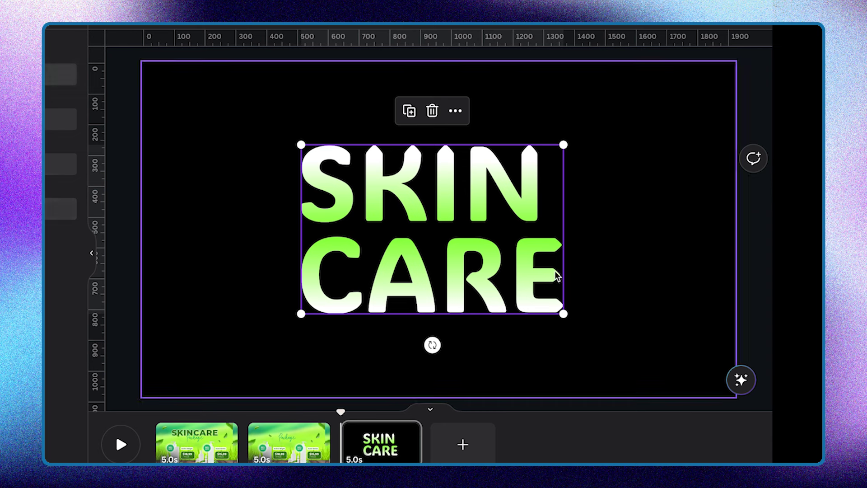